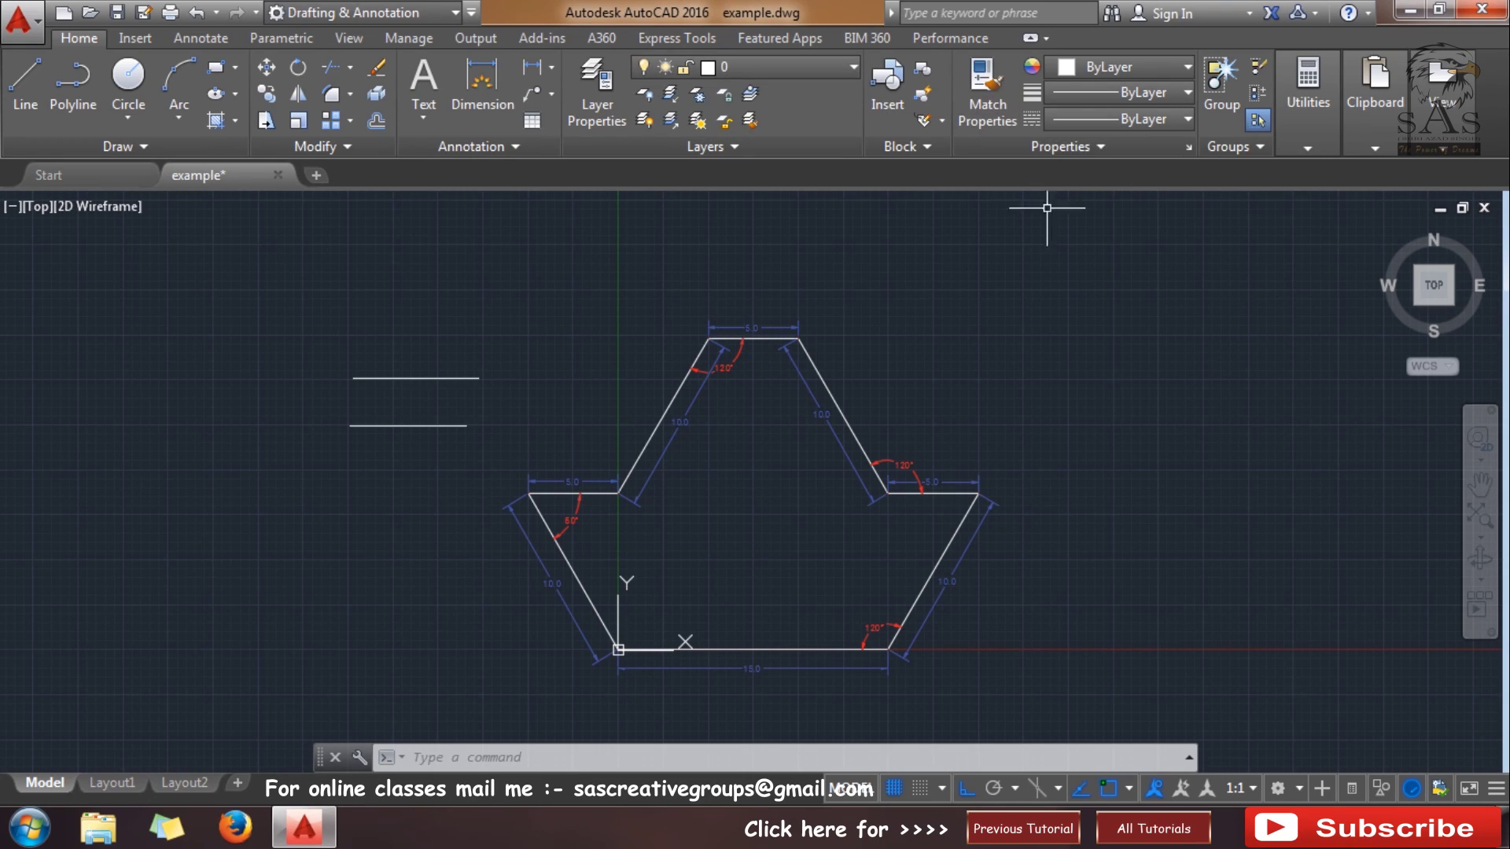
Try window and crossing selections over empty space and the hexagon outline, cancelling each
{"action": "left_click", "coordinate": [1184, 328]}
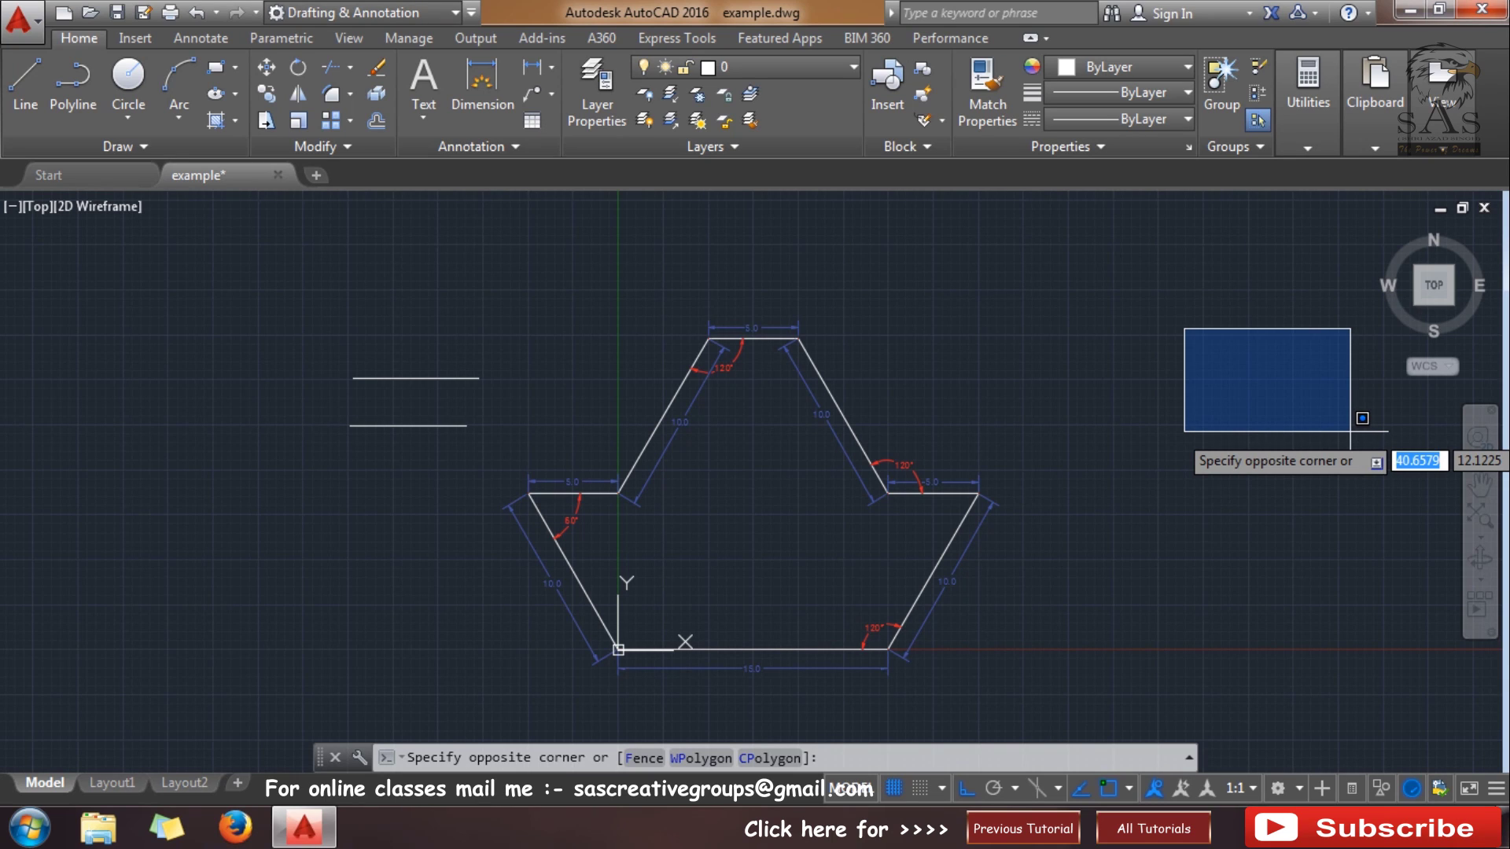
{"action": "left_click", "coordinate": [1362, 418]}
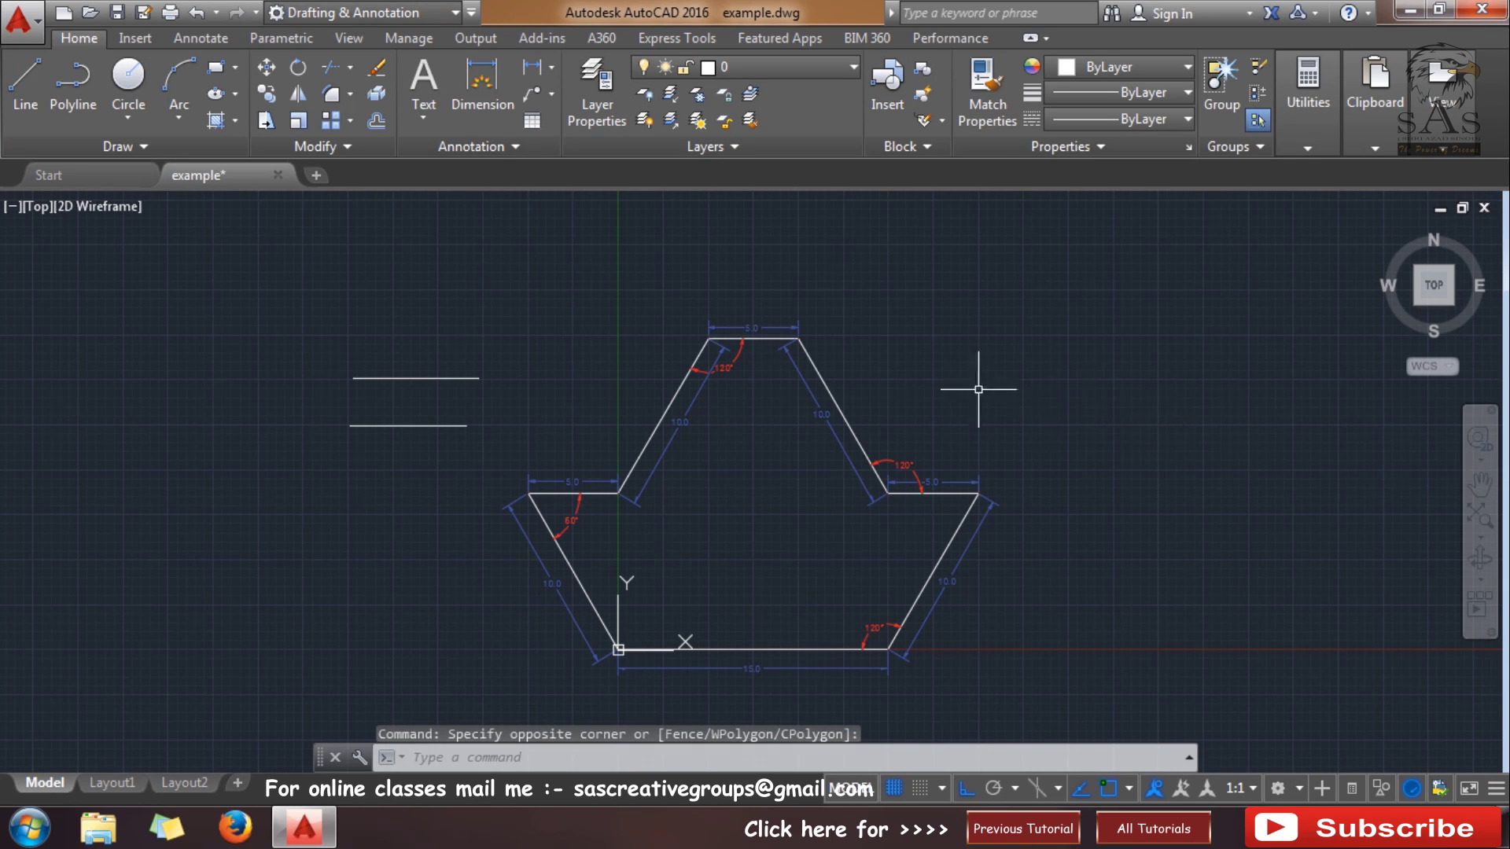
{"action": "key", "text": "Escape"}
{"action": "key", "text": "Escape"}
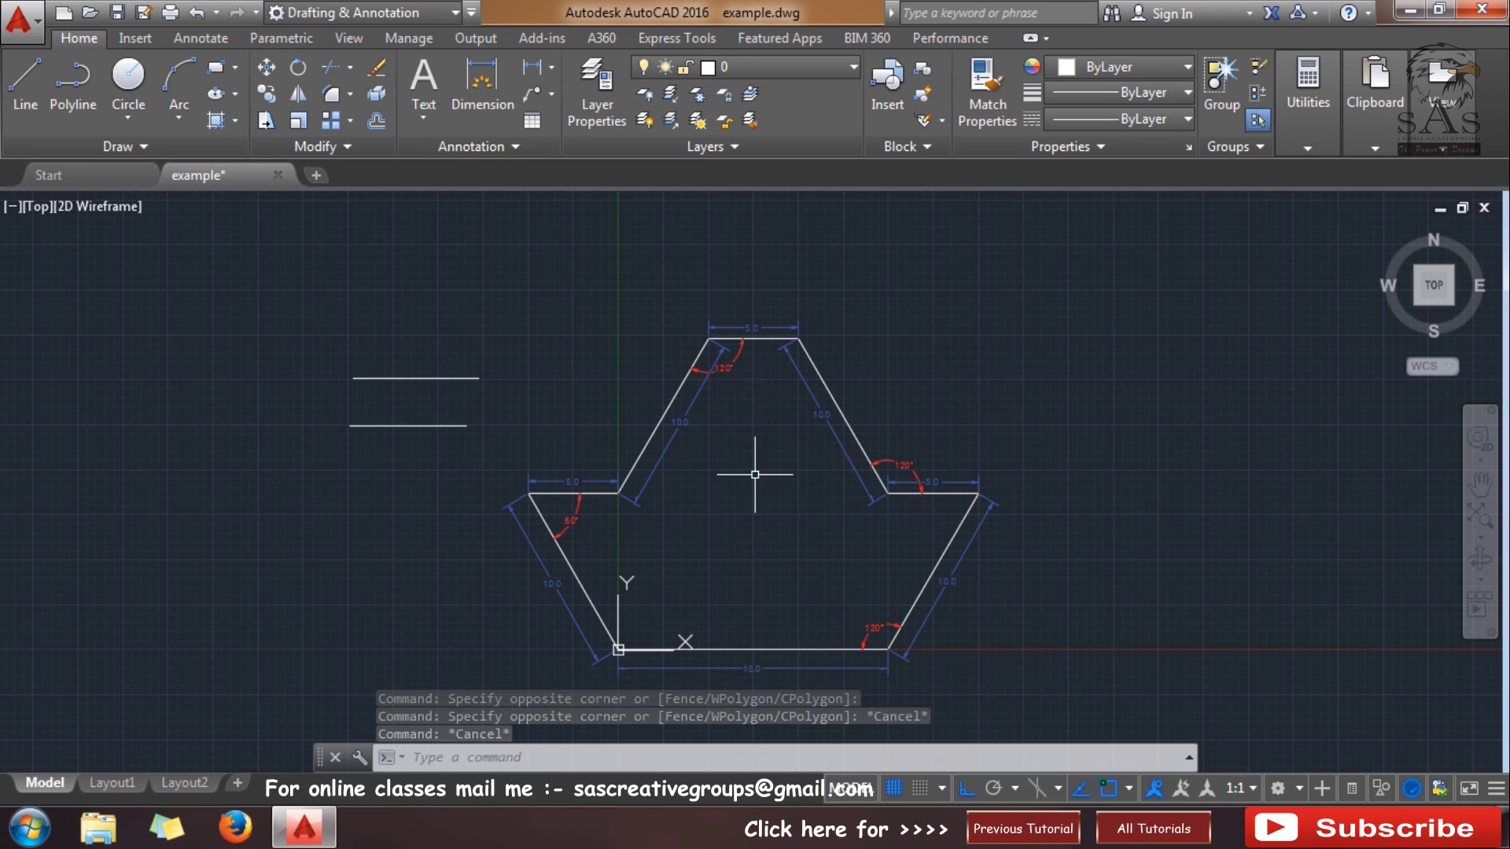
{"action": "left_click", "coordinate": [741, 474]}
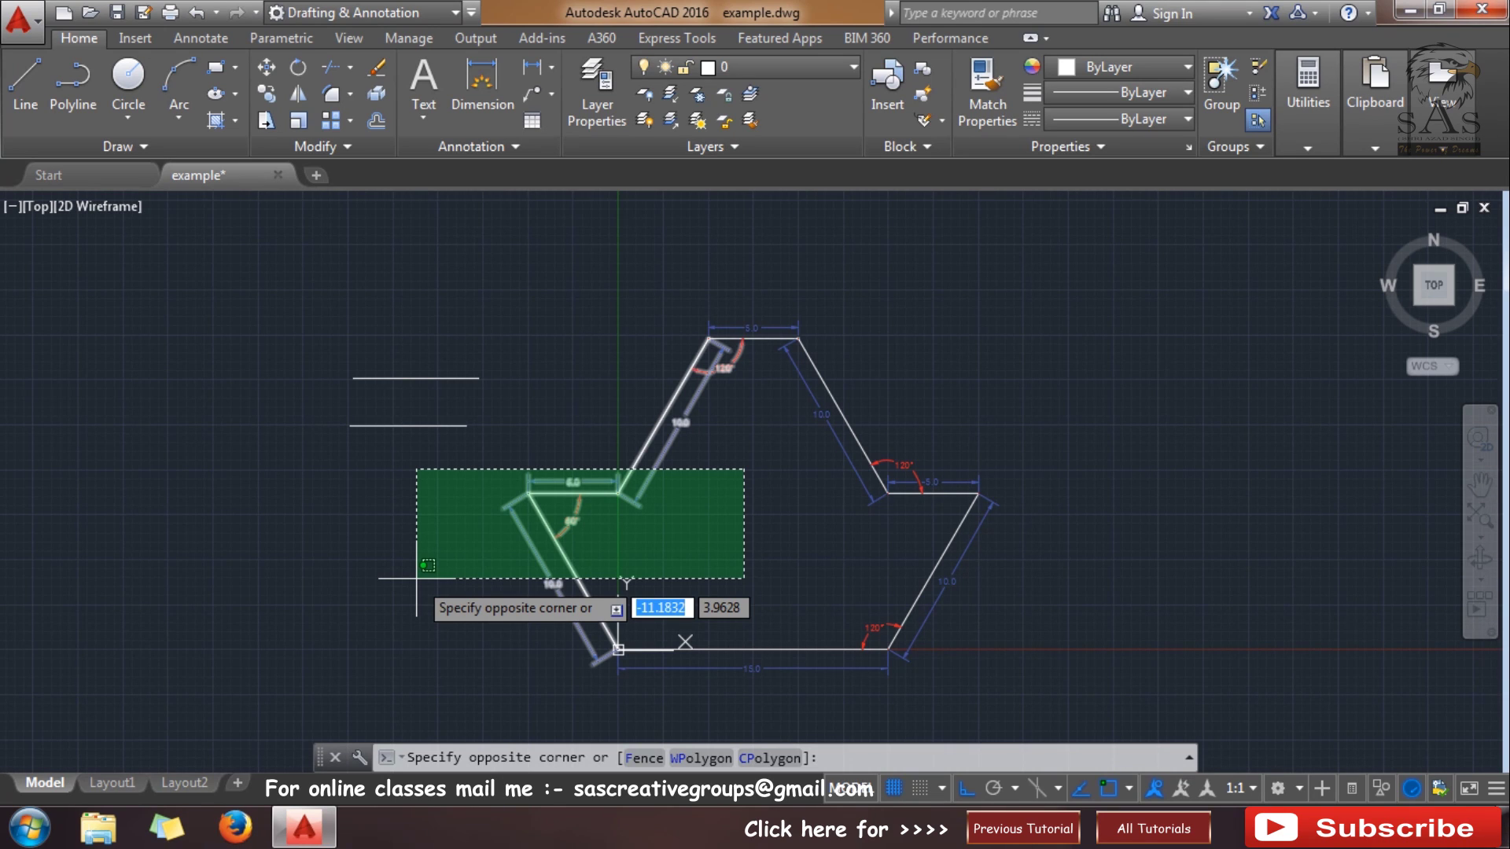
{"action": "key", "text": "Escape"}
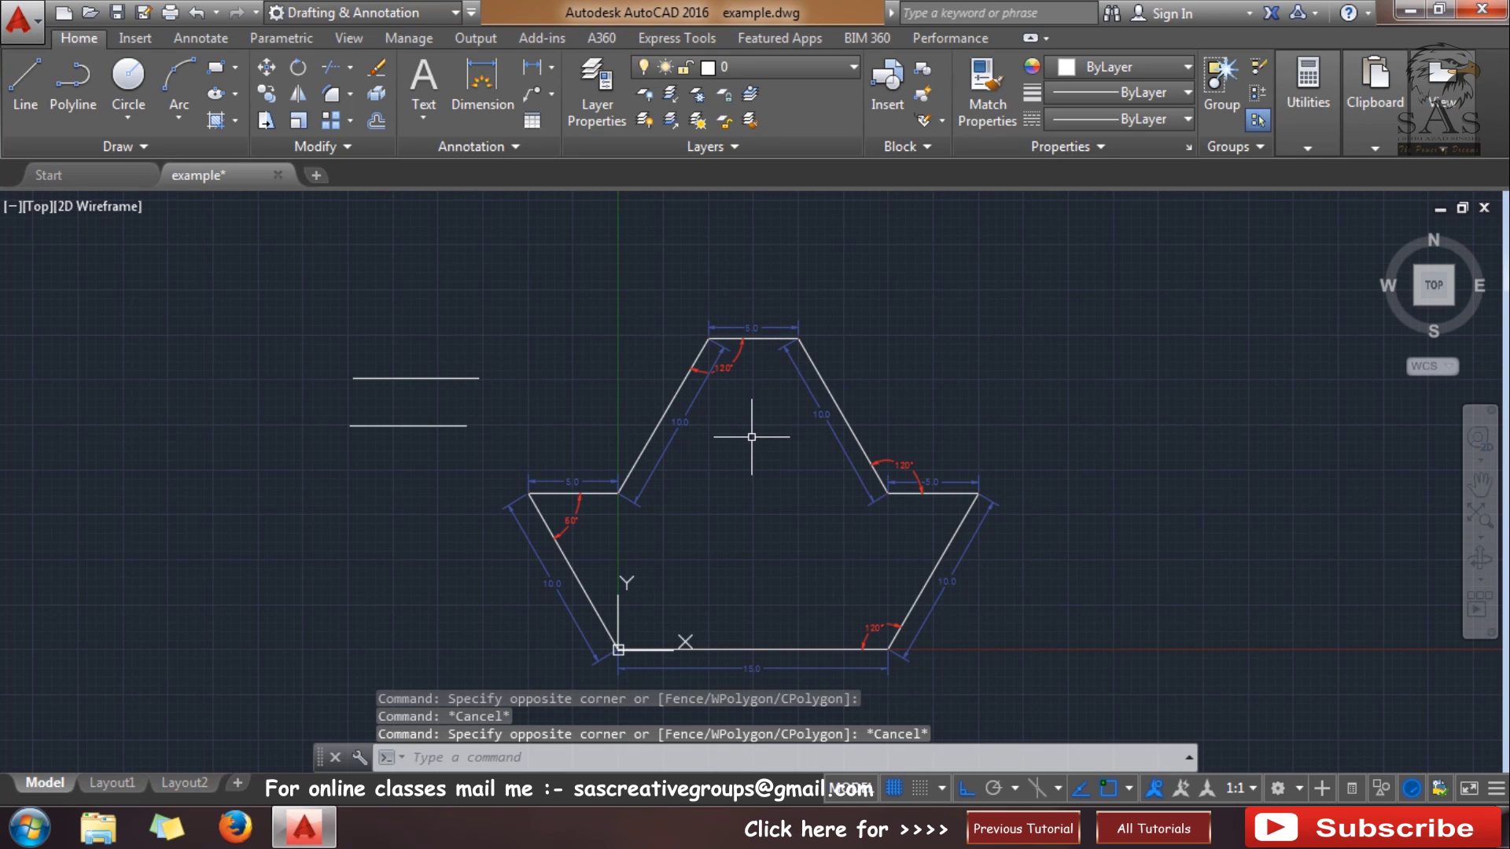
{"action": "left_click", "coordinate": [752, 447]}
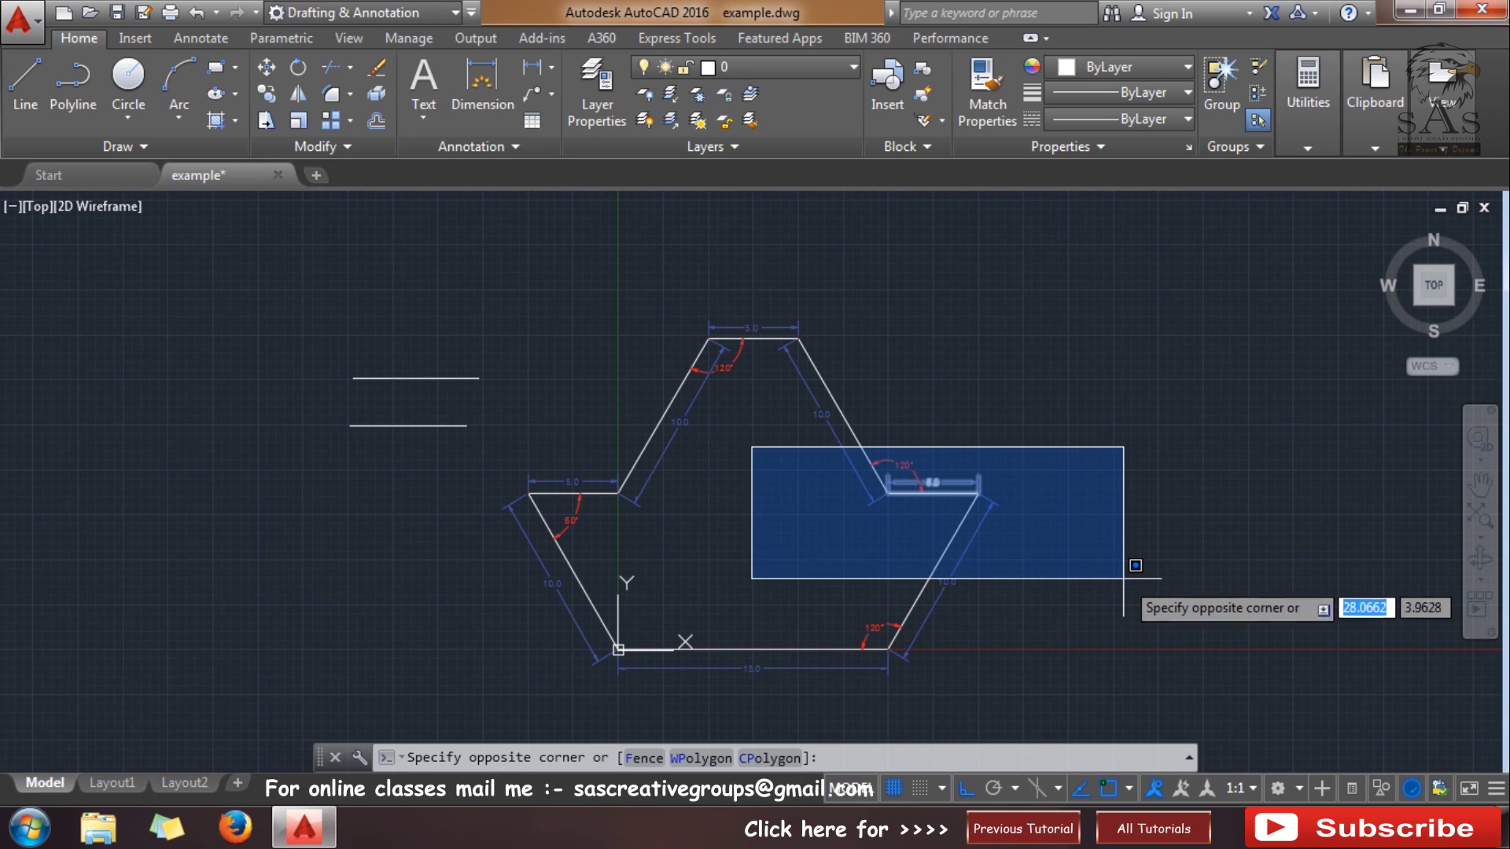
{"action": "key", "text": "Escape"}
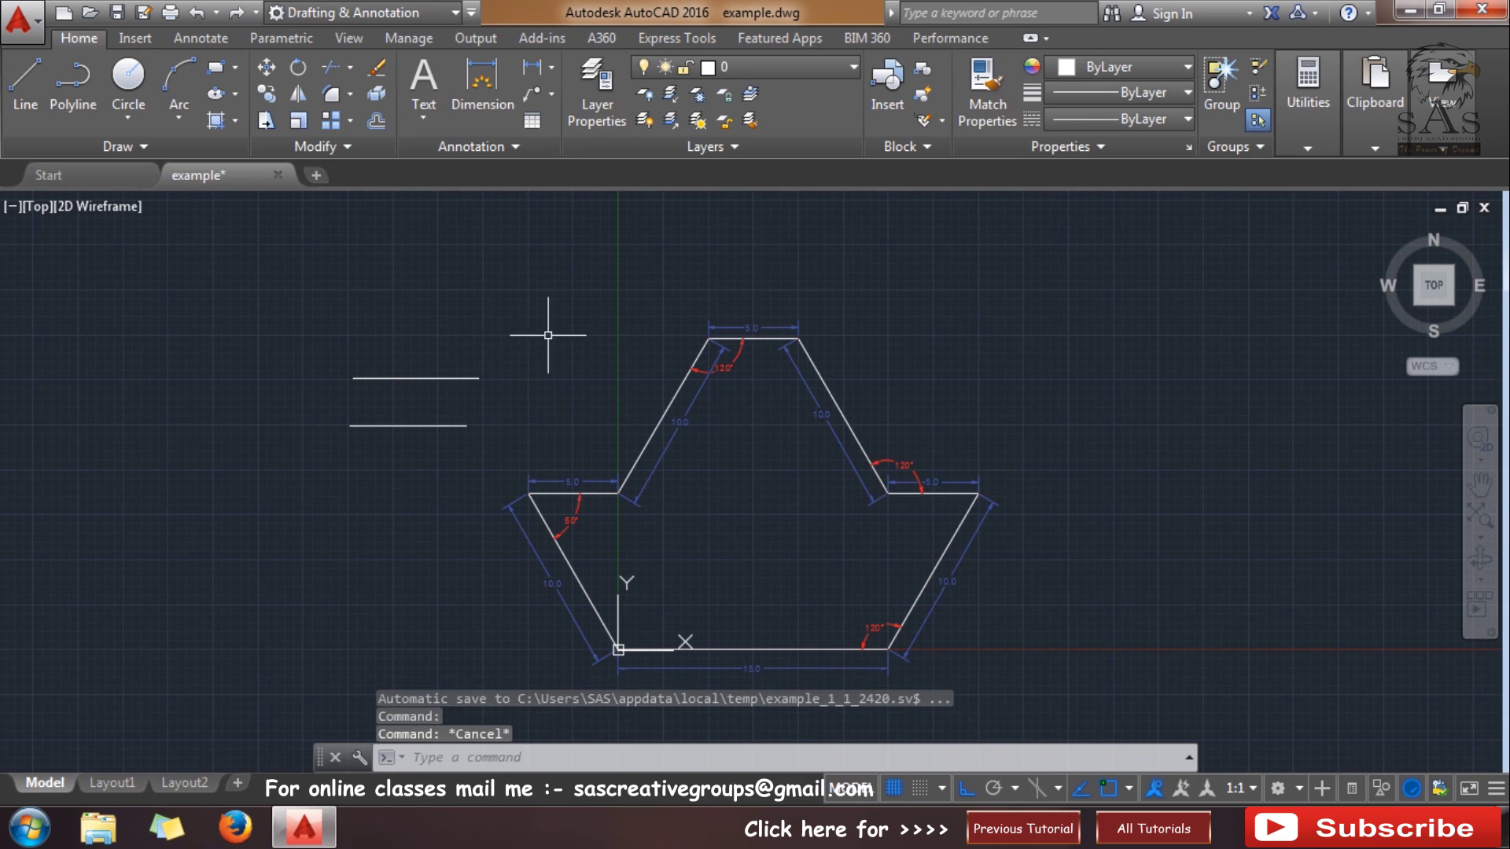
{"action": "key", "text": "Escape"}
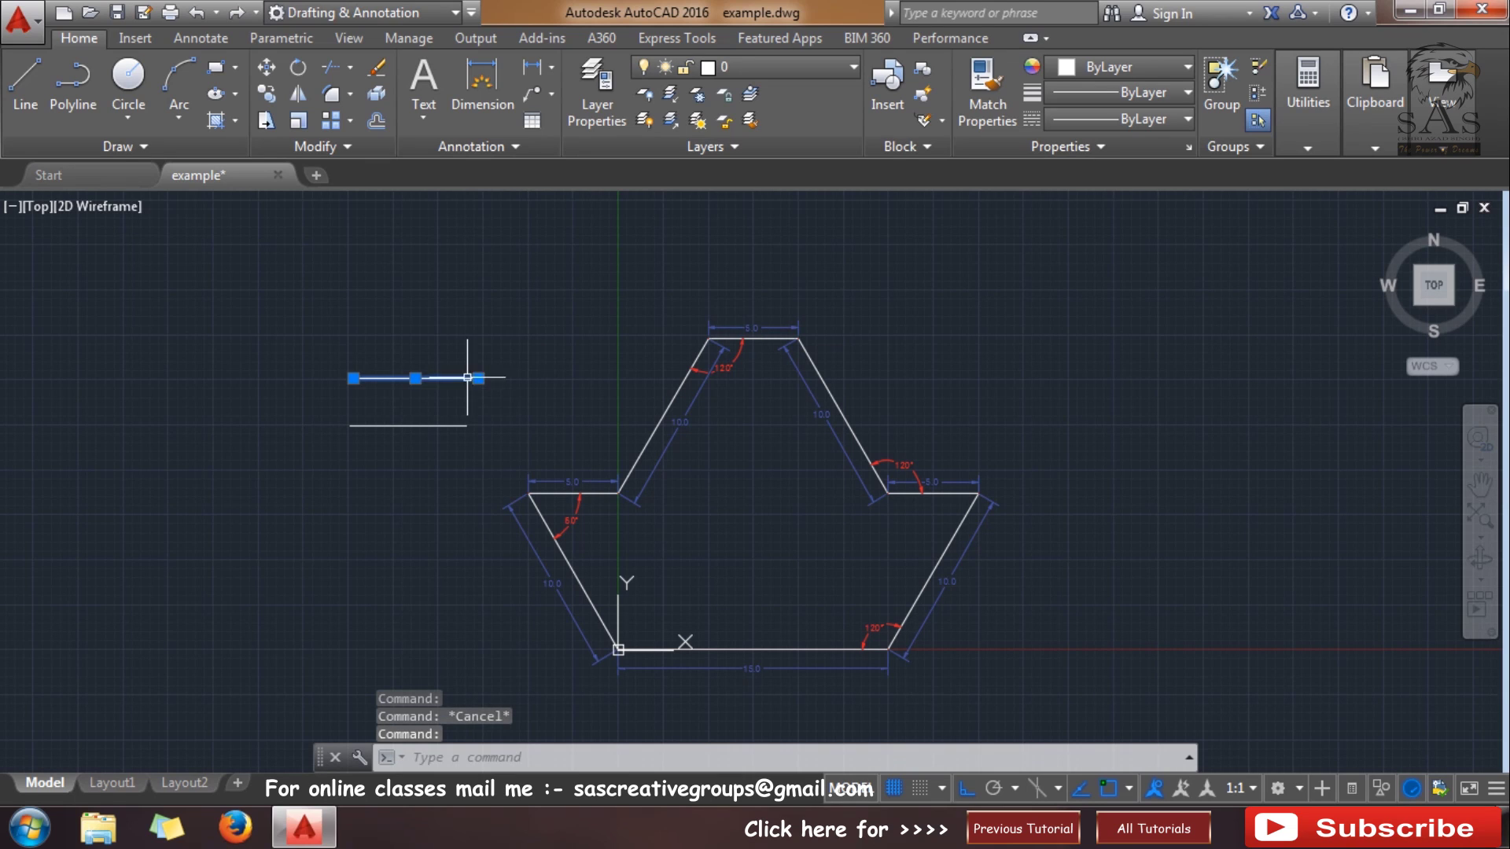
Start a line at the upper short line's left end, then cancel it
{"action": "left_click", "coordinate": [25, 79]}
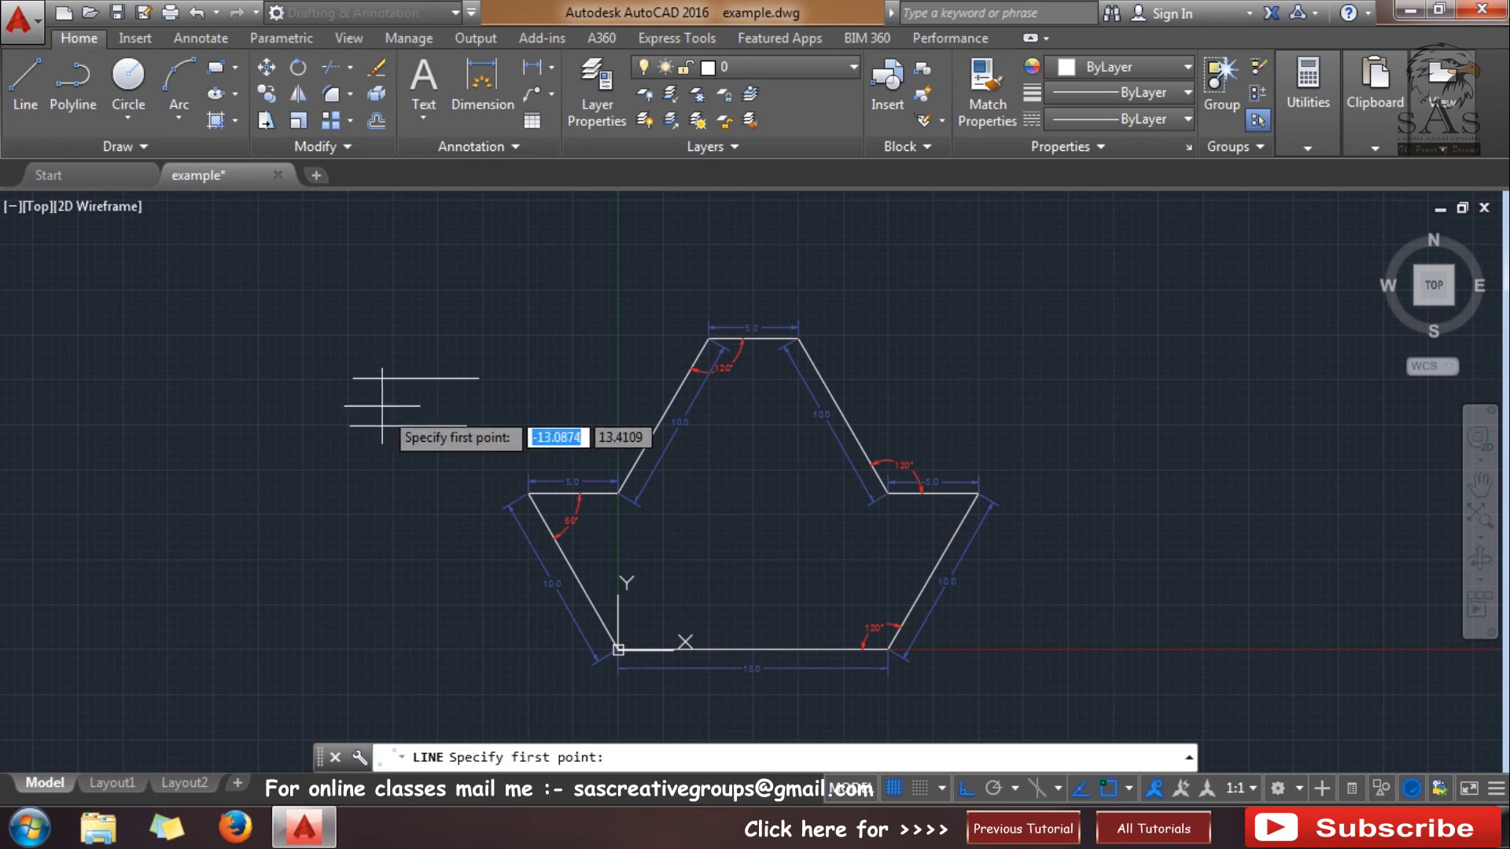
{"action": "left_click", "coordinate": [353, 379]}
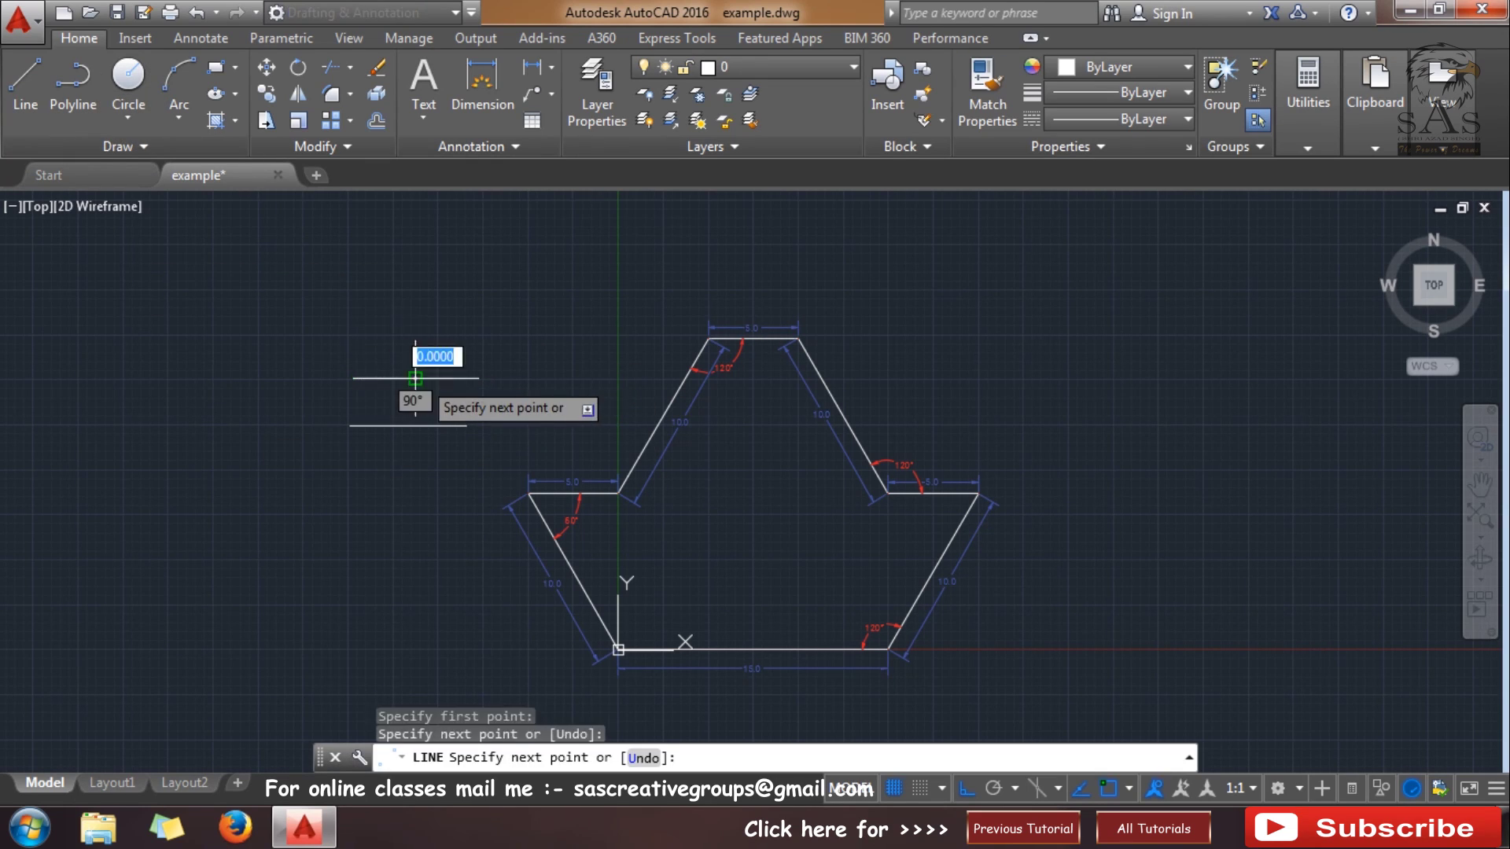
{"action": "key", "text": "Escape"}
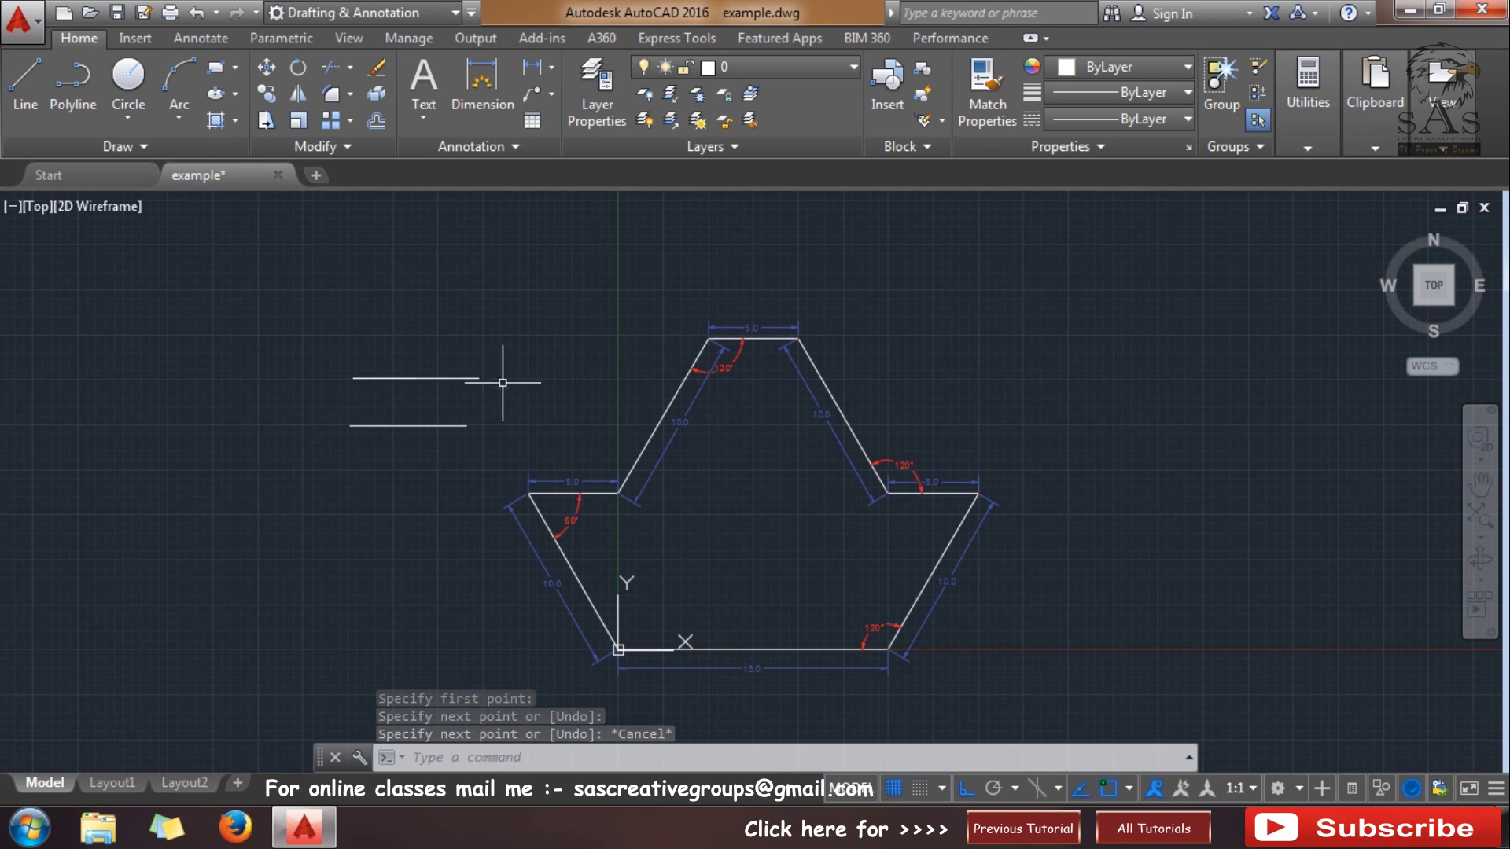
{"action": "left_click", "coordinate": [552, 337]}
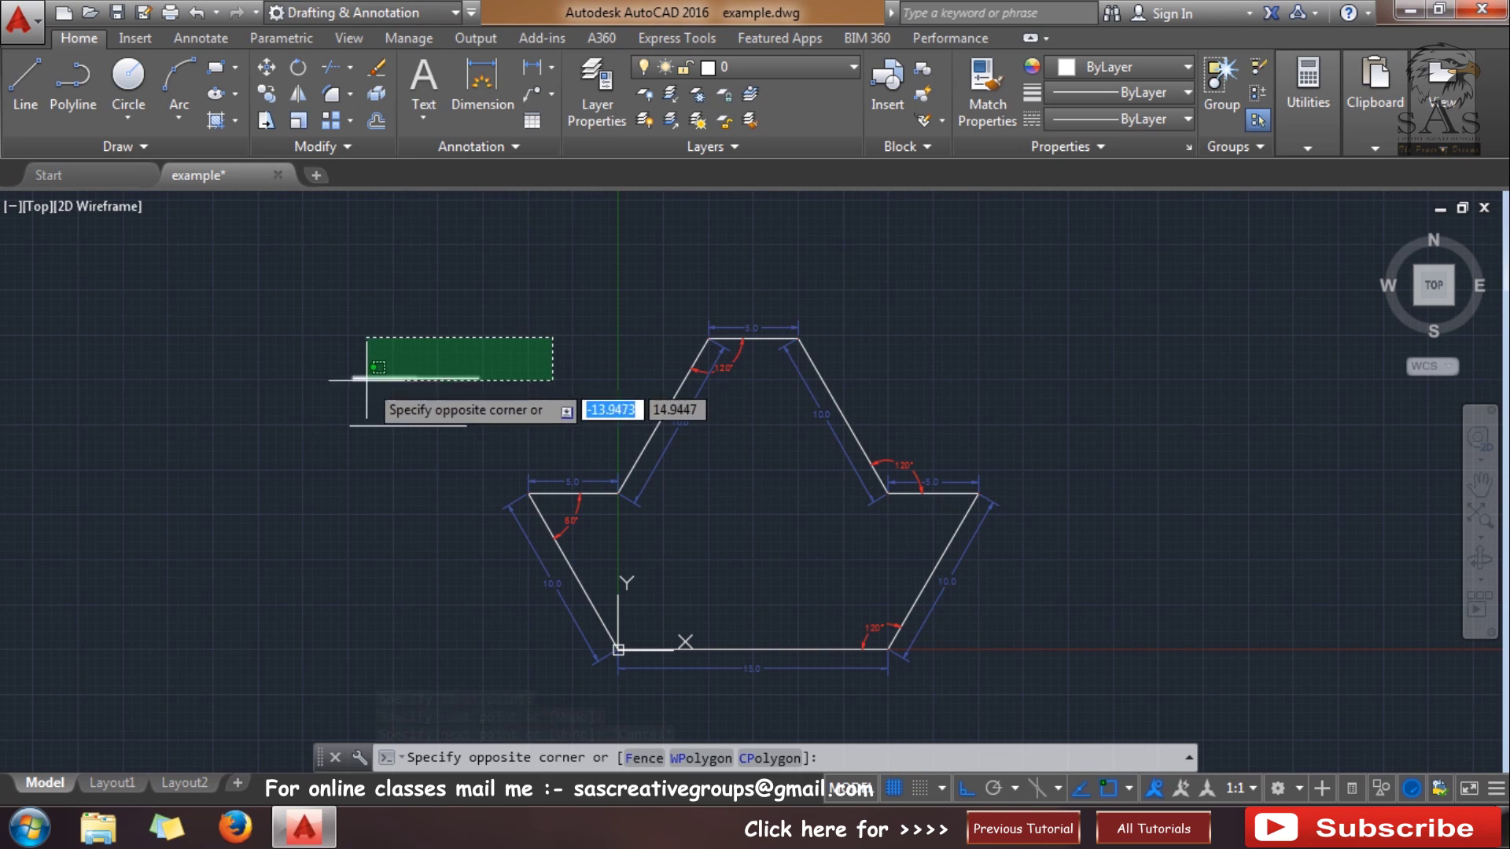
{"action": "key", "text": "Escape"}
Select the upper short line with crossing windows, clearing the selection each time
{"action": "left_click", "coordinate": [528, 348]}
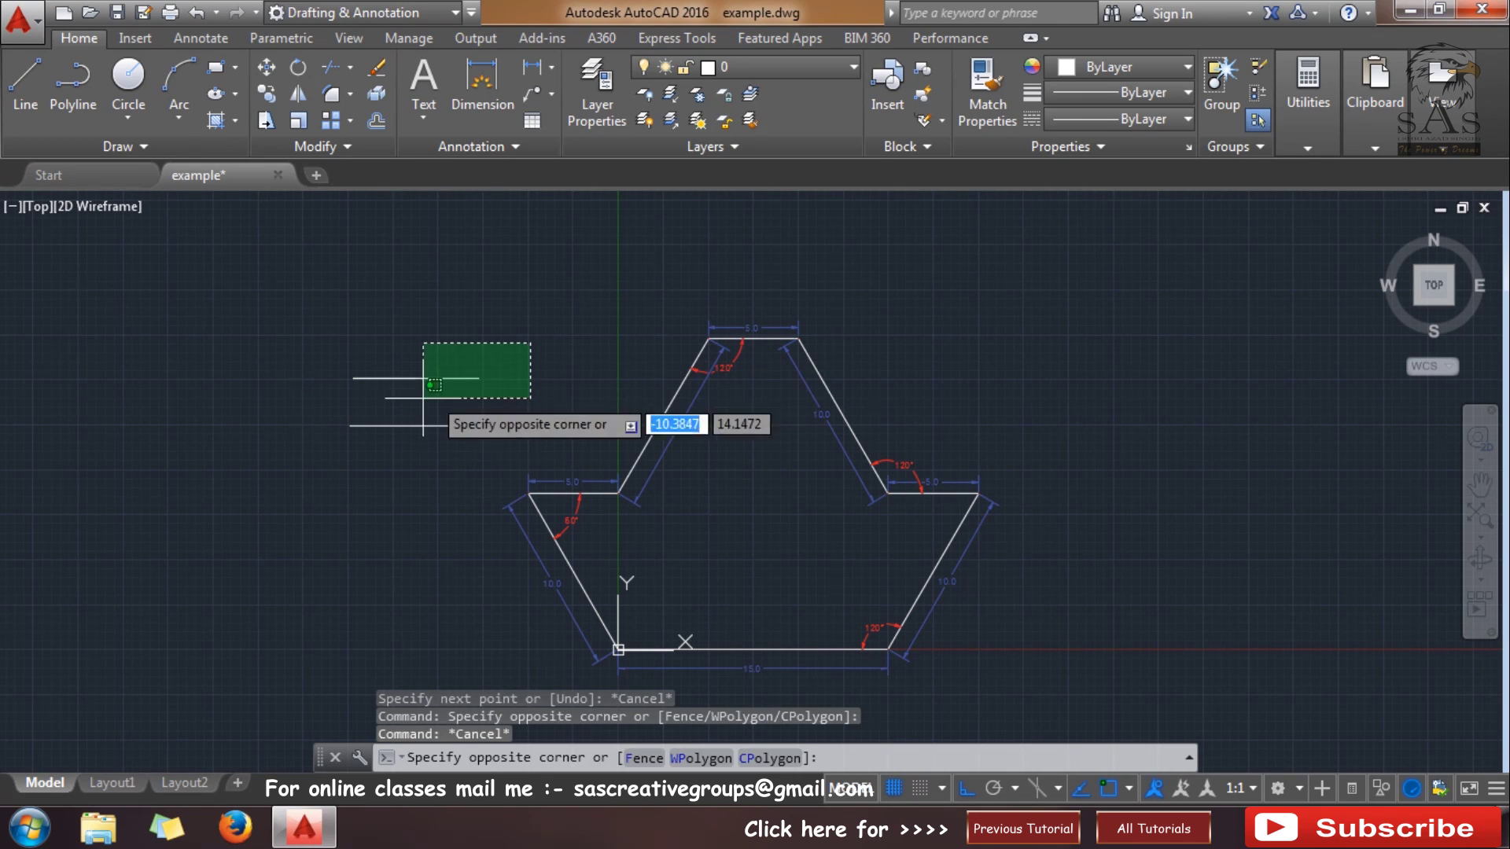
{"action": "left_click", "coordinate": [339, 398]}
{"action": "key", "text": "Escape"}
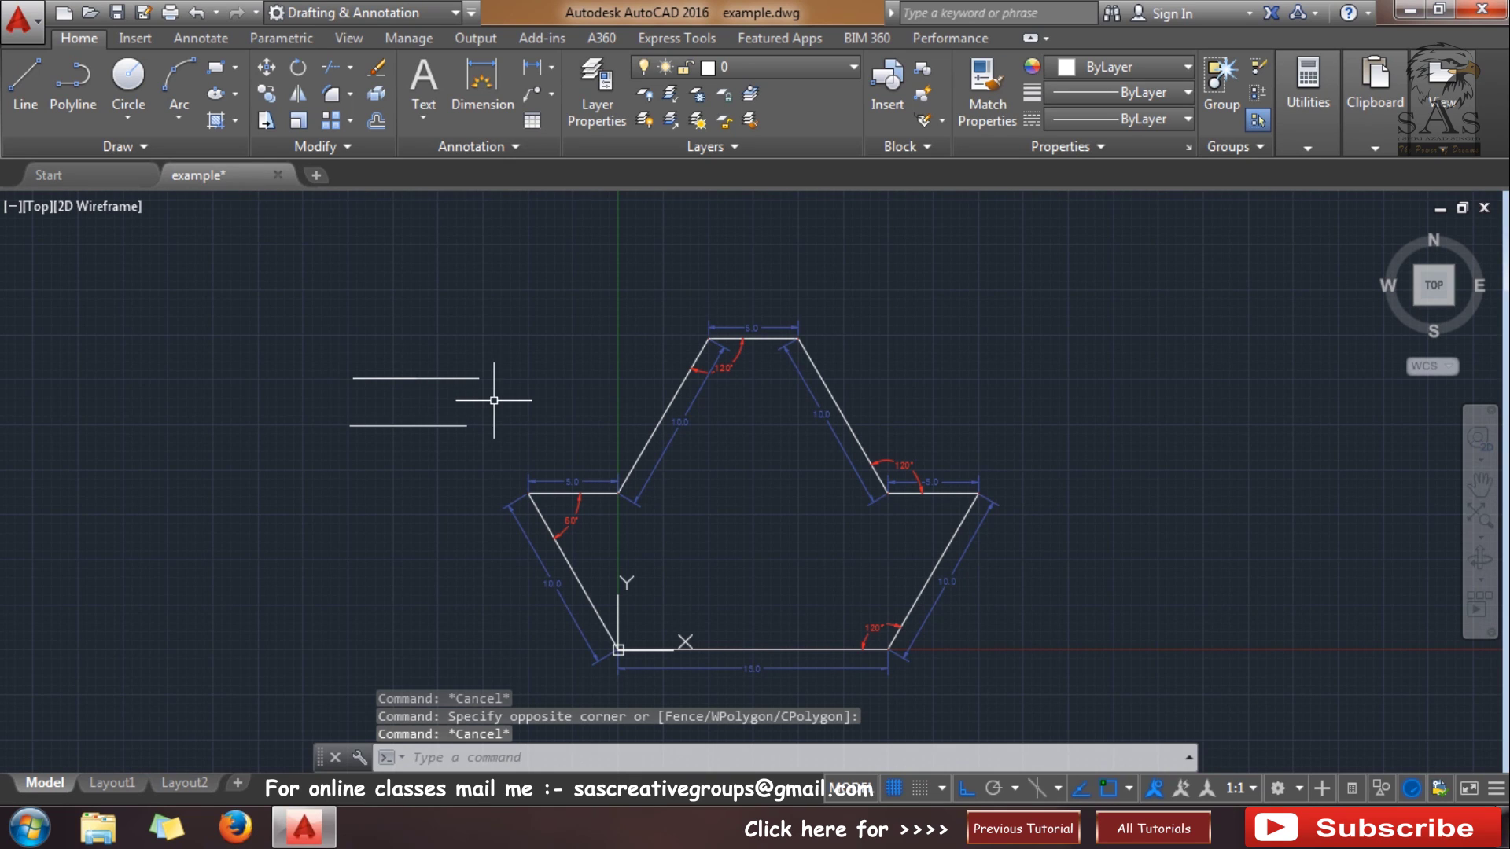
{"action": "left_click", "coordinate": [444, 336]}
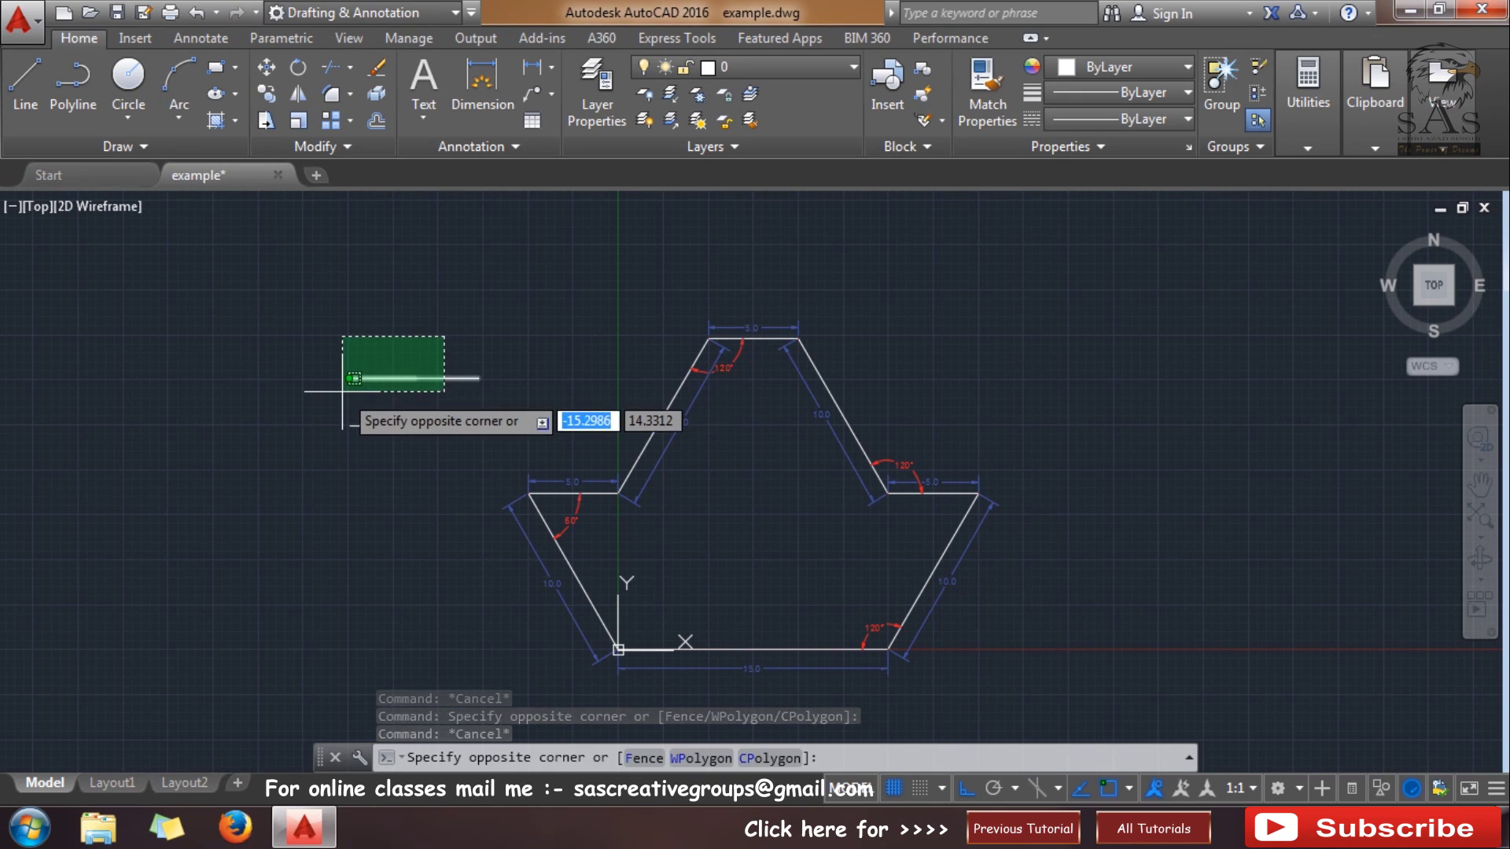
{"action": "left_click", "coordinate": [452, 350]}
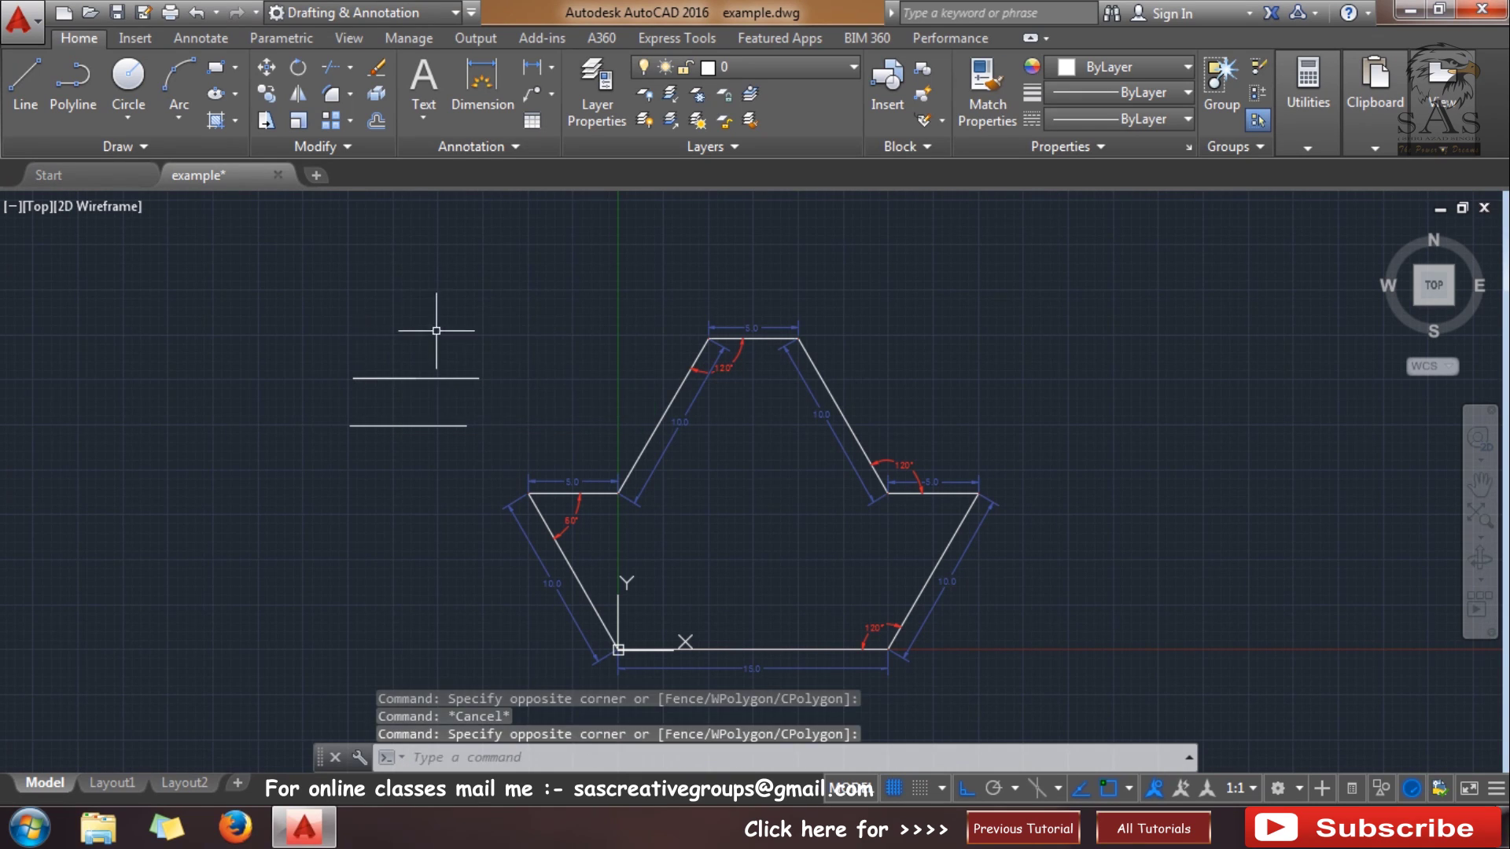
{"action": "left_click", "coordinate": [442, 331]}
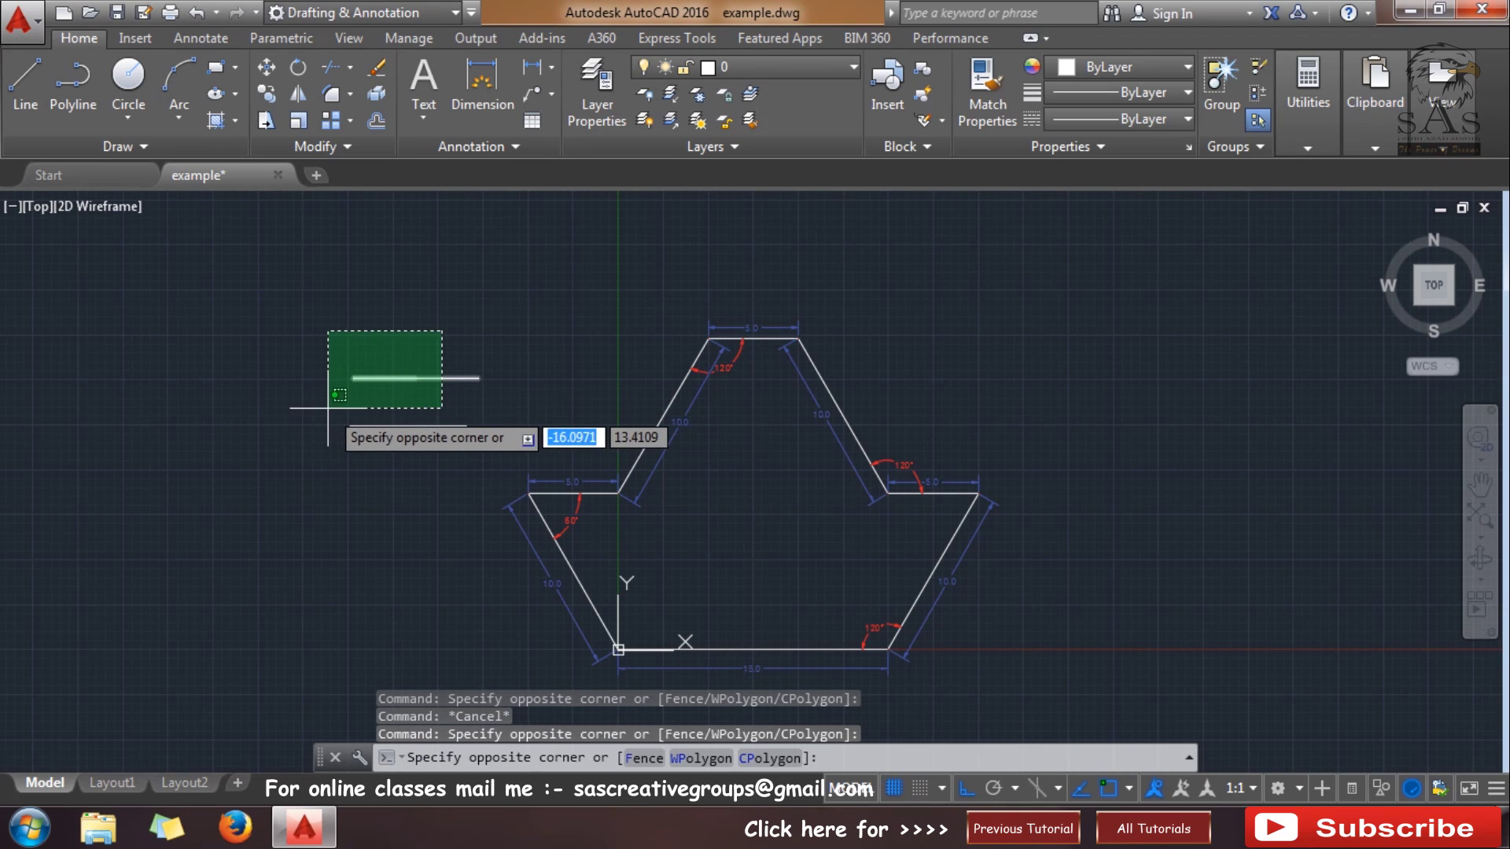
{"action": "left_click", "coordinate": [342, 405]}
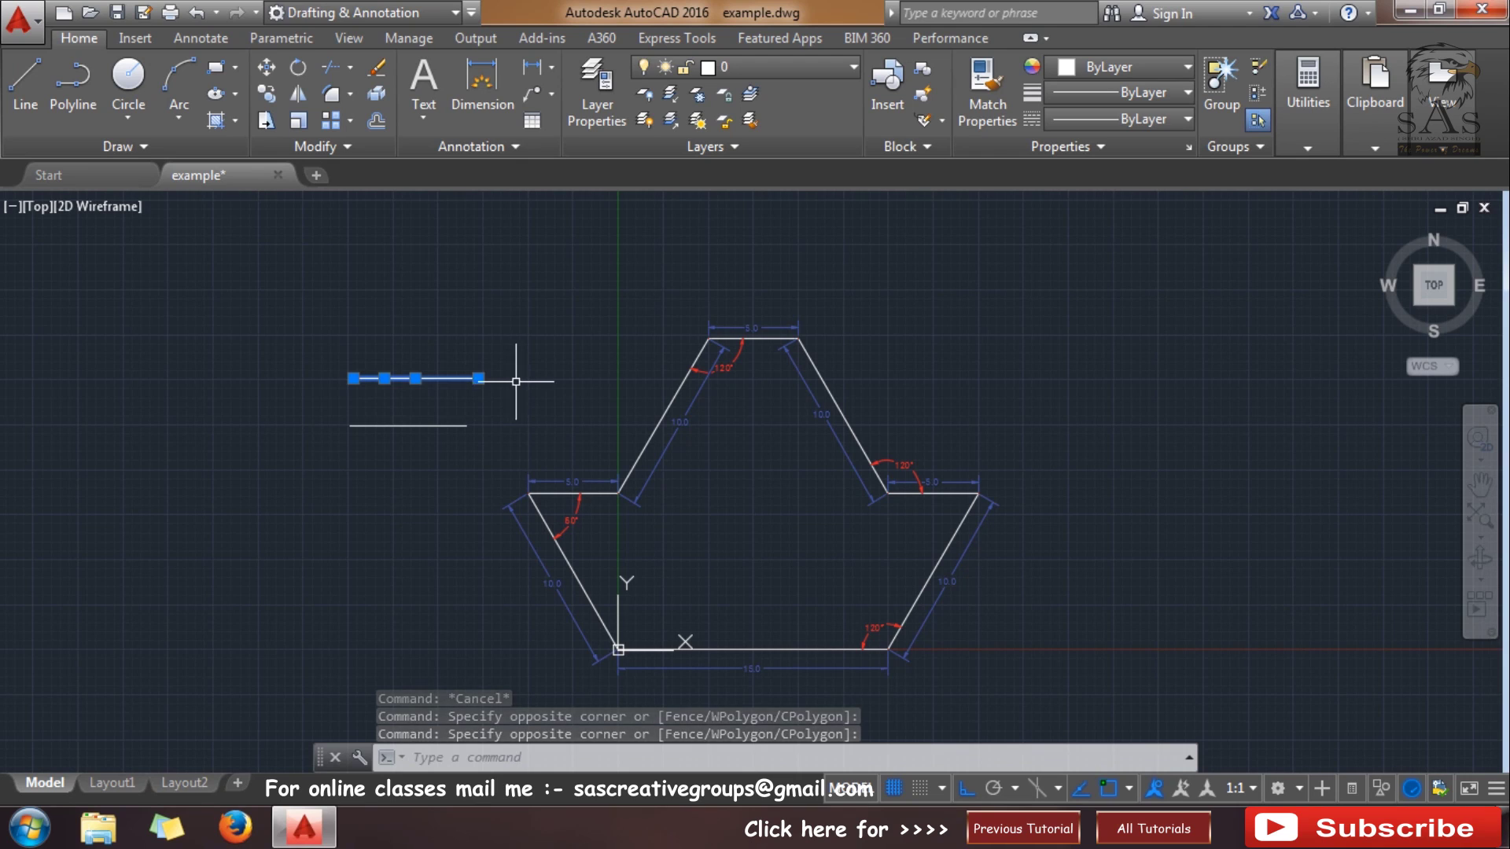
{"action": "key", "text": "Escape"}
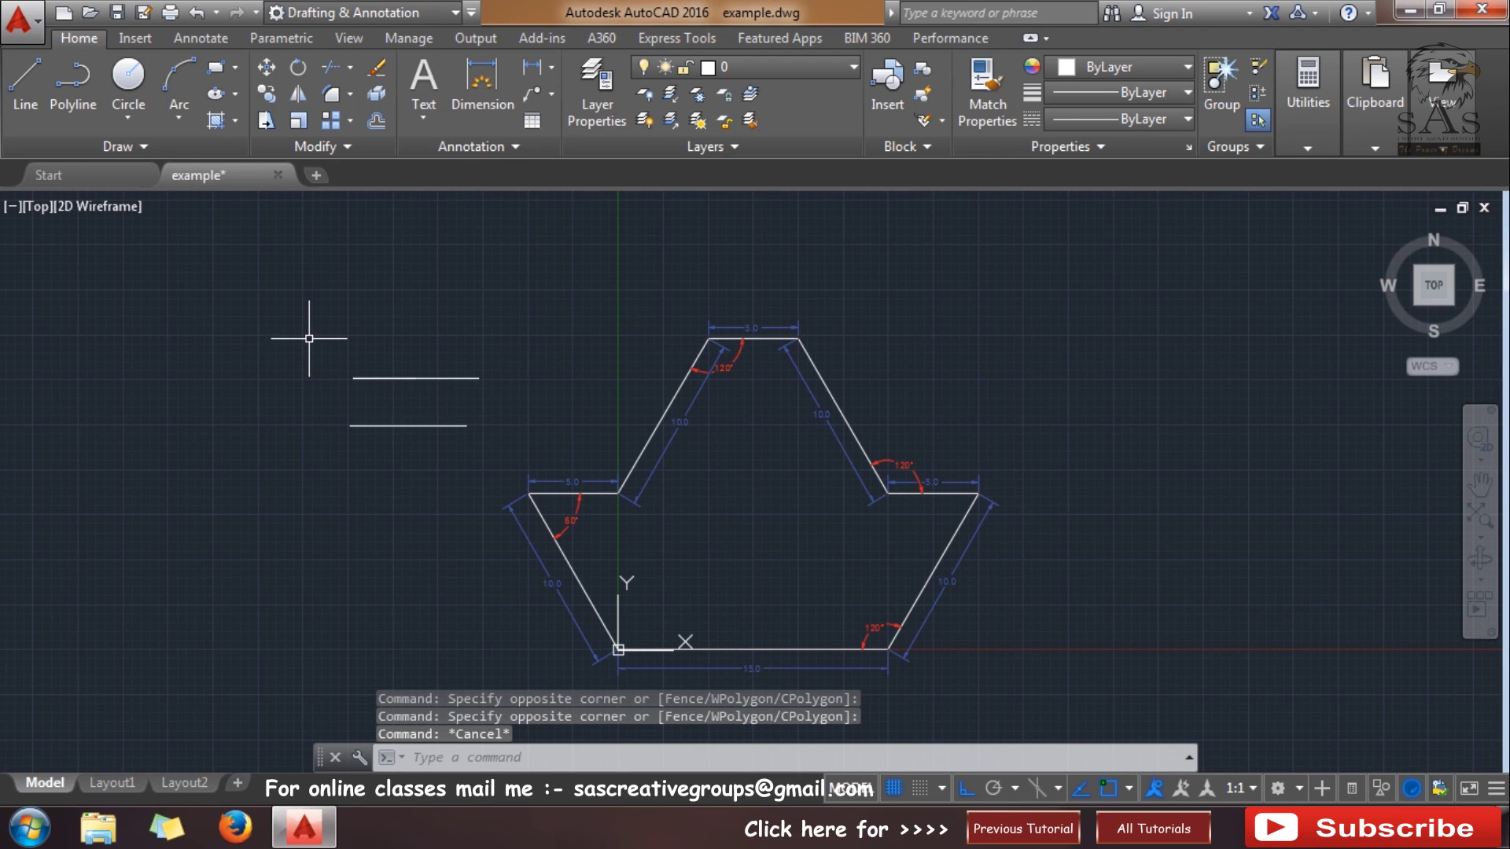
Window-select the segment at the upper line's left end and delete it, leaving both lines
{"action": "left_click", "coordinate": [309, 338]}
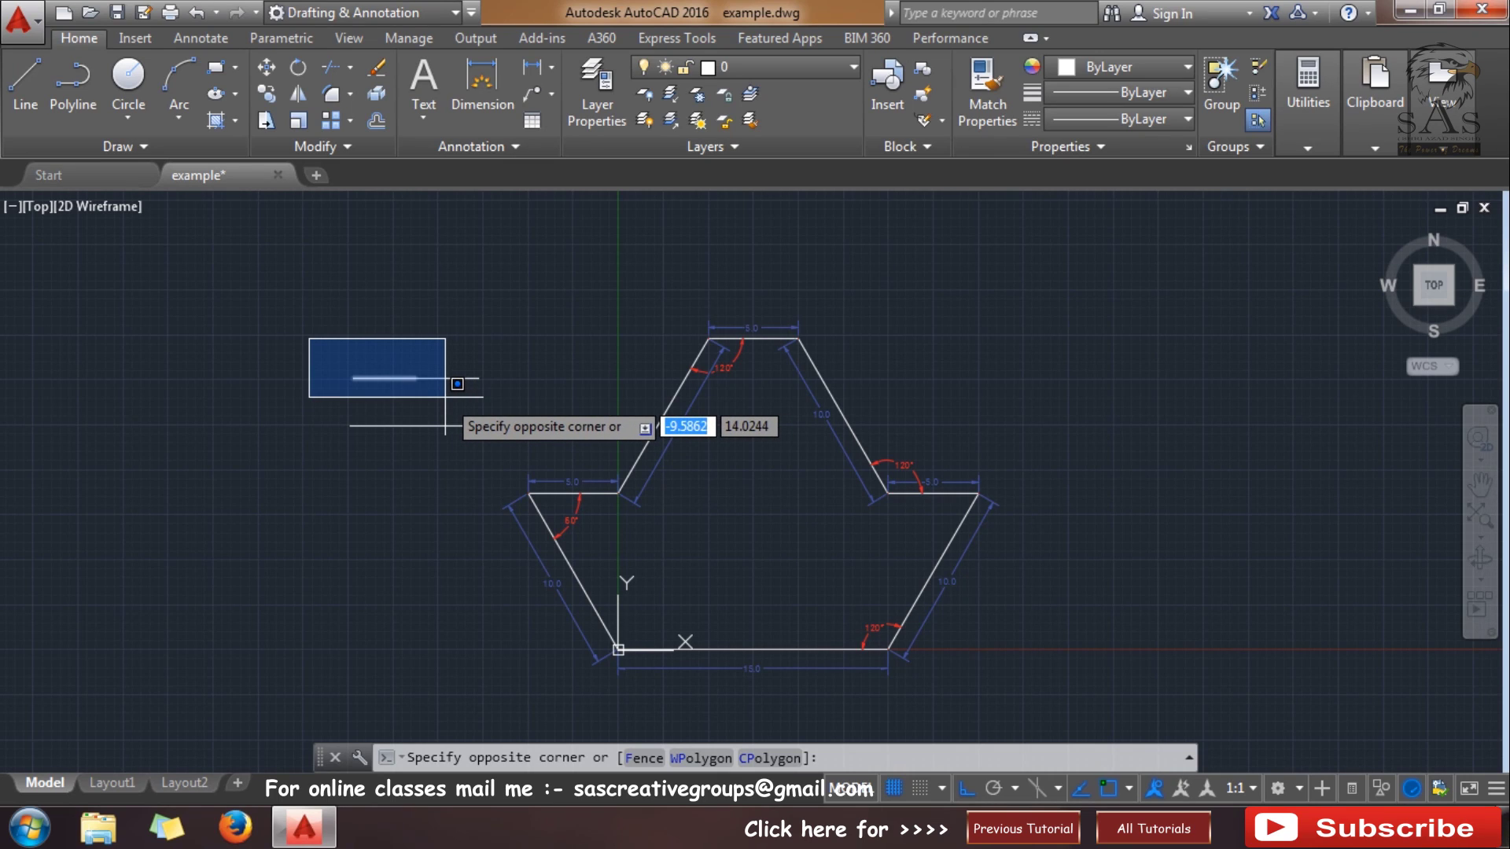
{"action": "left_click", "coordinate": [445, 397]}
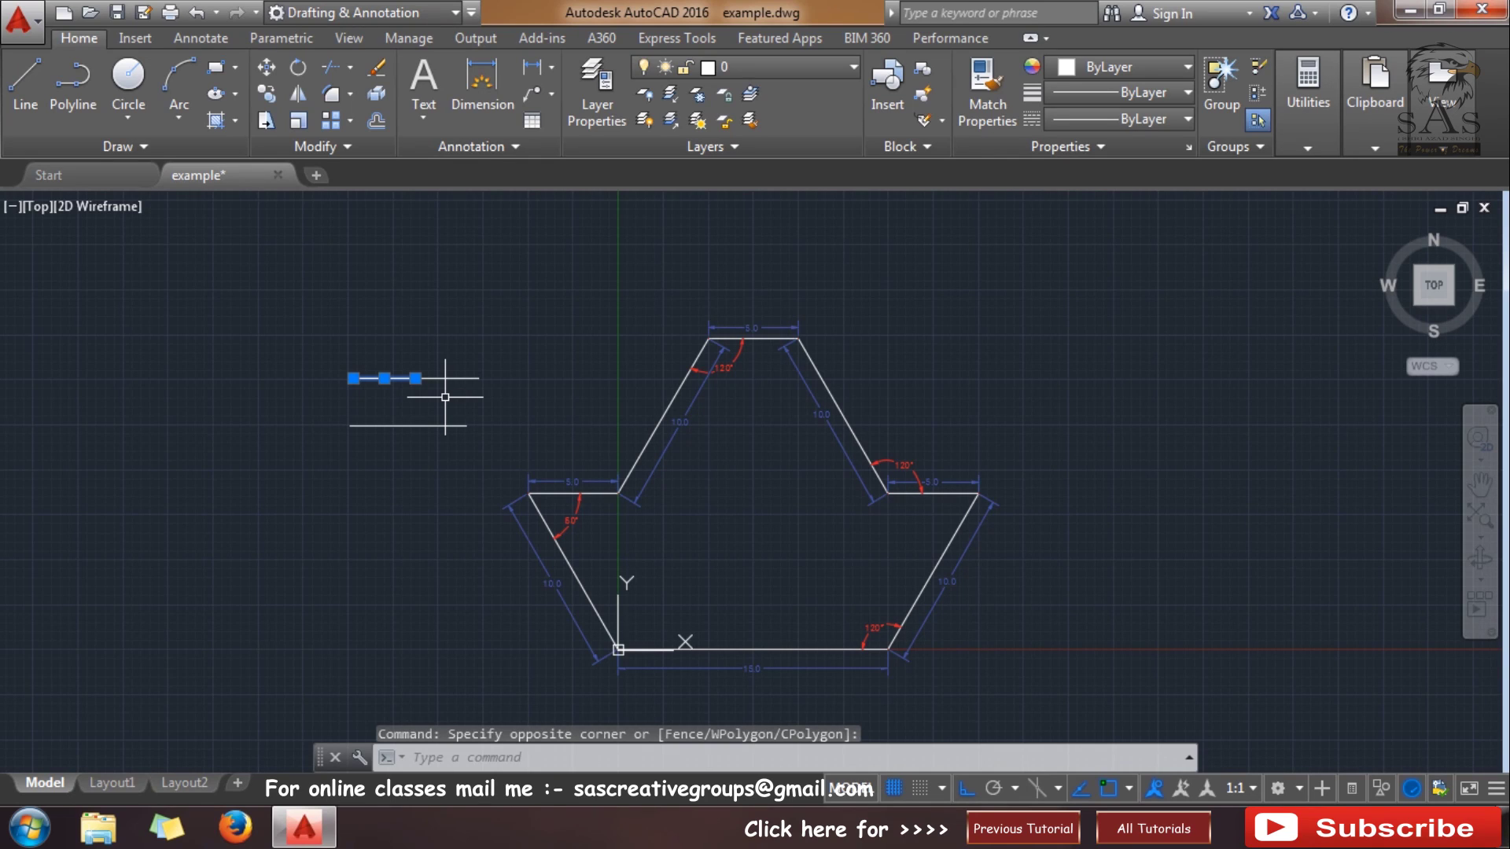
{"action": "key", "text": "Delete"}
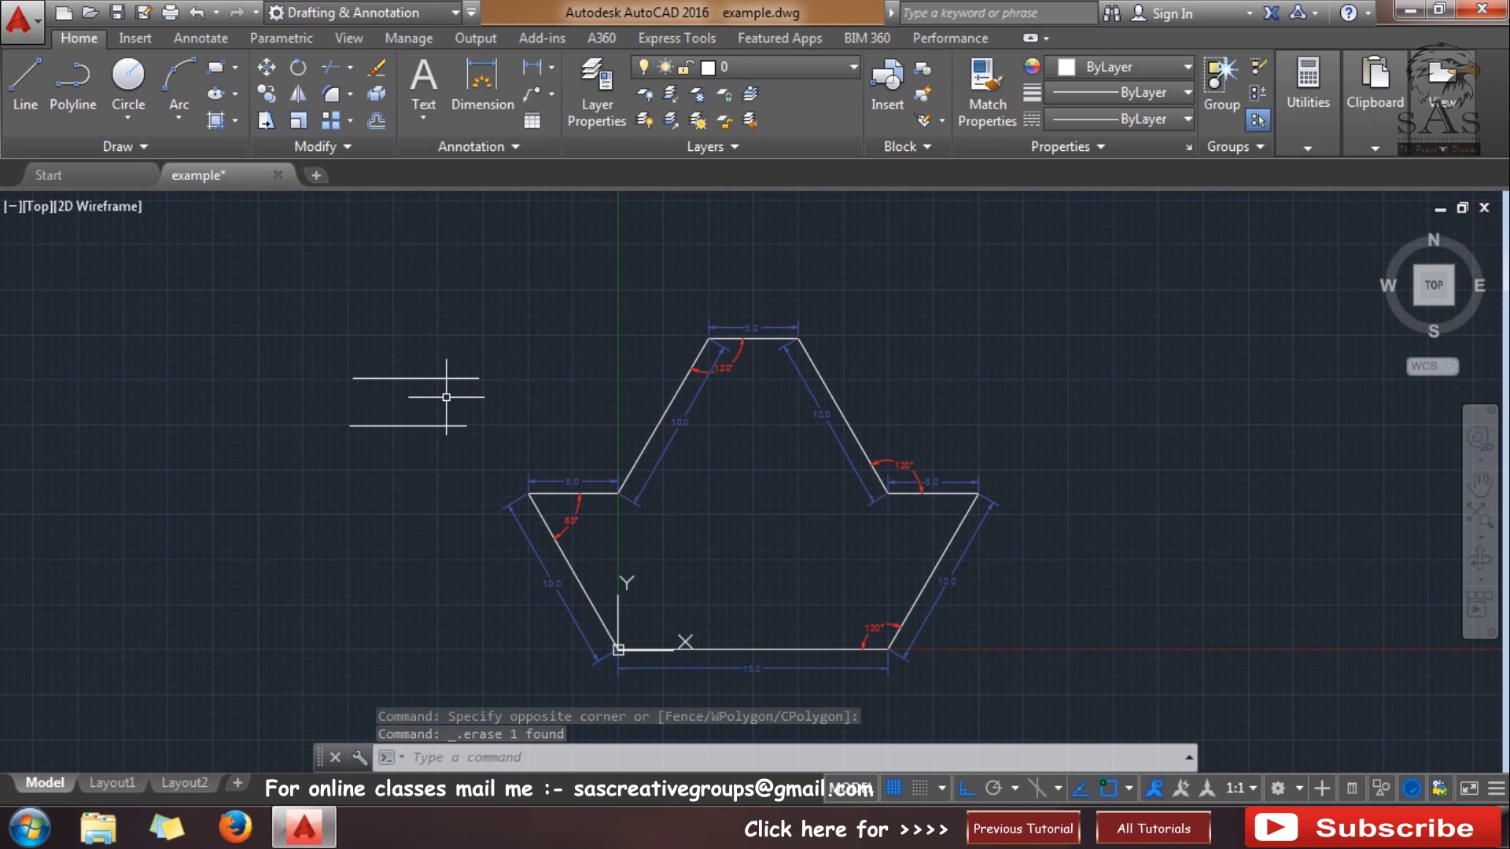
{"action": "left_click", "coordinate": [465, 376]}
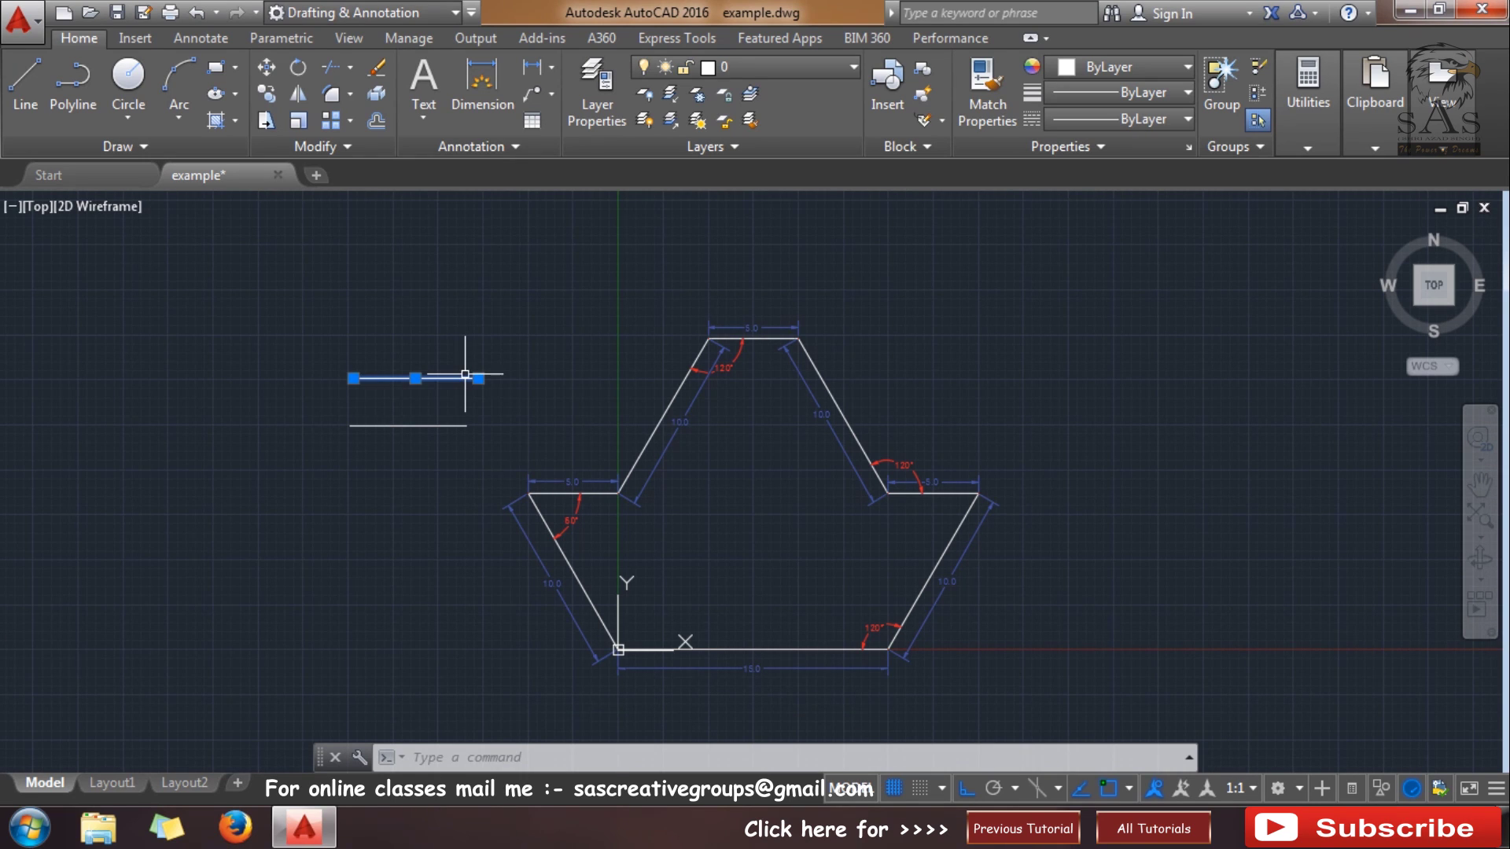
{"action": "key", "text": "Escape"}
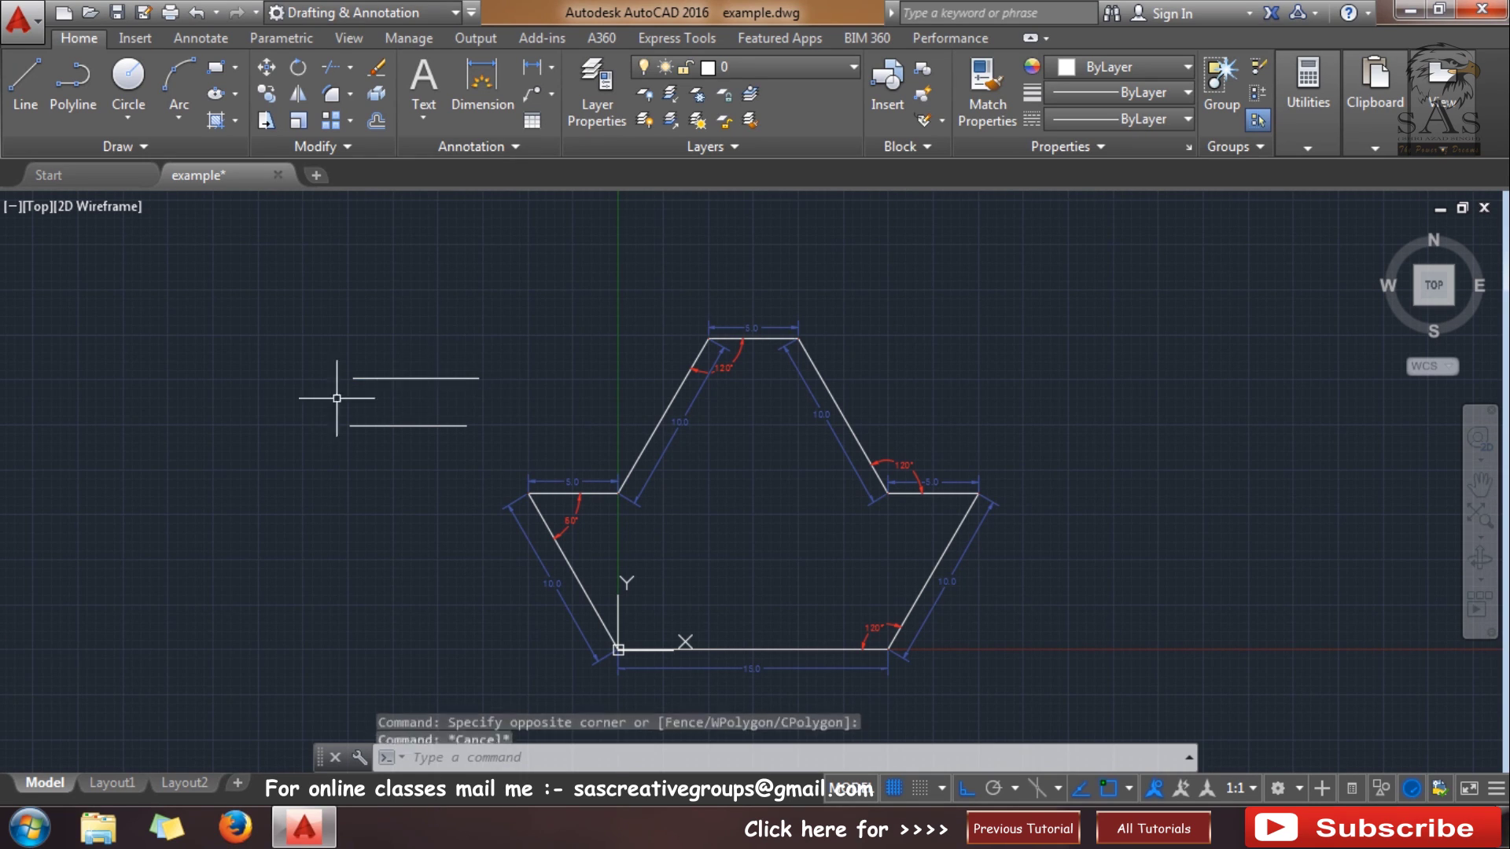